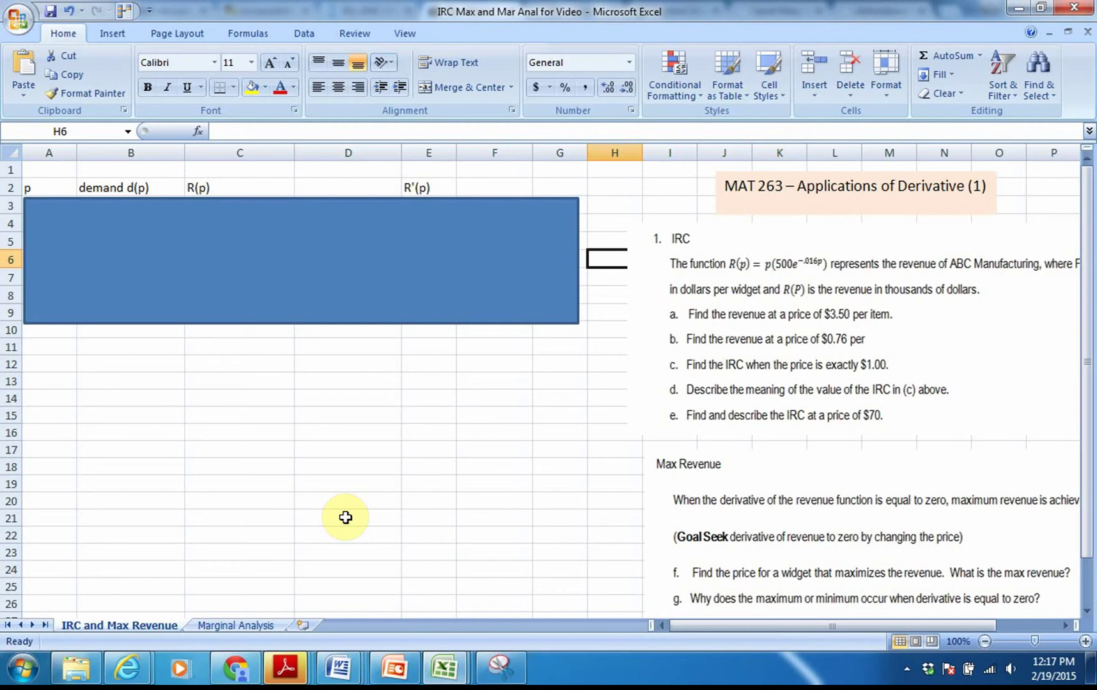
- Nudge the IRC problem picture slightly left and up on the sheet
{"action": "left_click", "coordinate": [632, 265]}
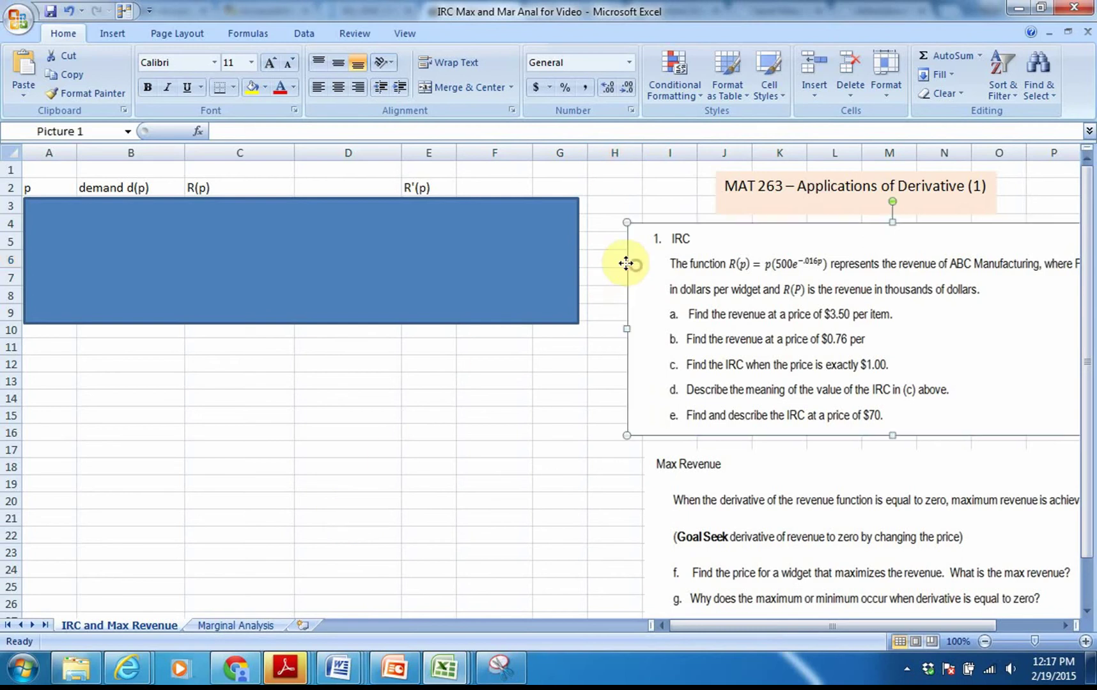
{"action": "left_click_drag", "start_coordinate": [619, 261], "coordinate": [588, 251]}
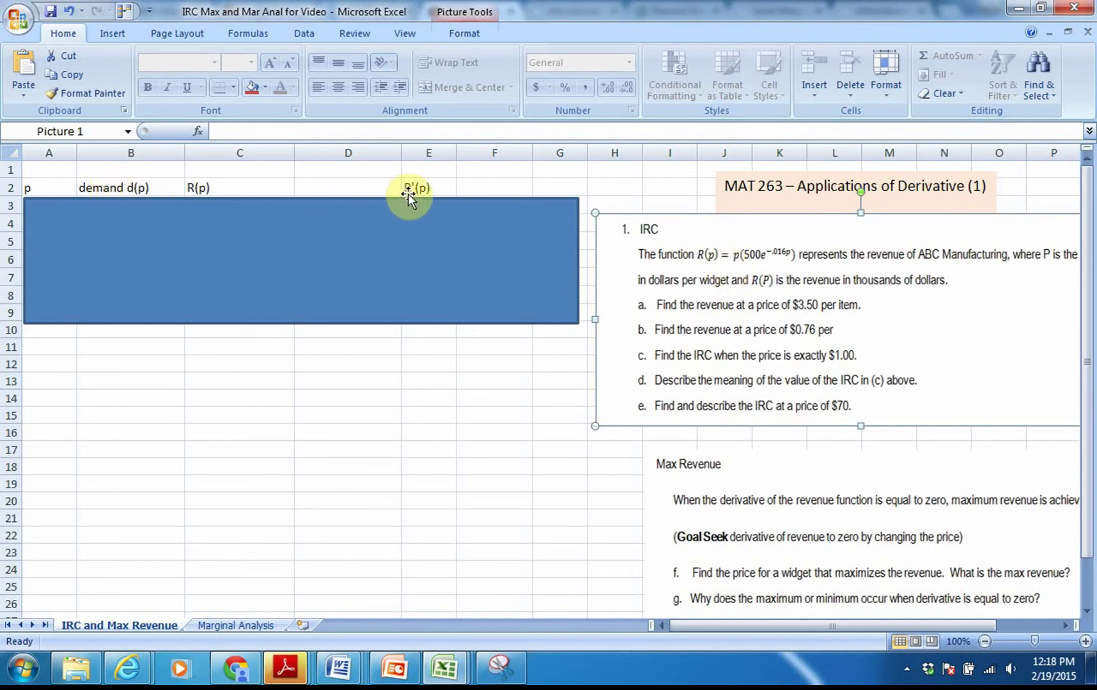
- Move the blue box down to rows 11–17 to uncover the price table
{"action": "left_click", "coordinate": [369, 199]}
{"action": "left_click_drag", "start_coordinate": [369, 199], "coordinate": [372, 336]}
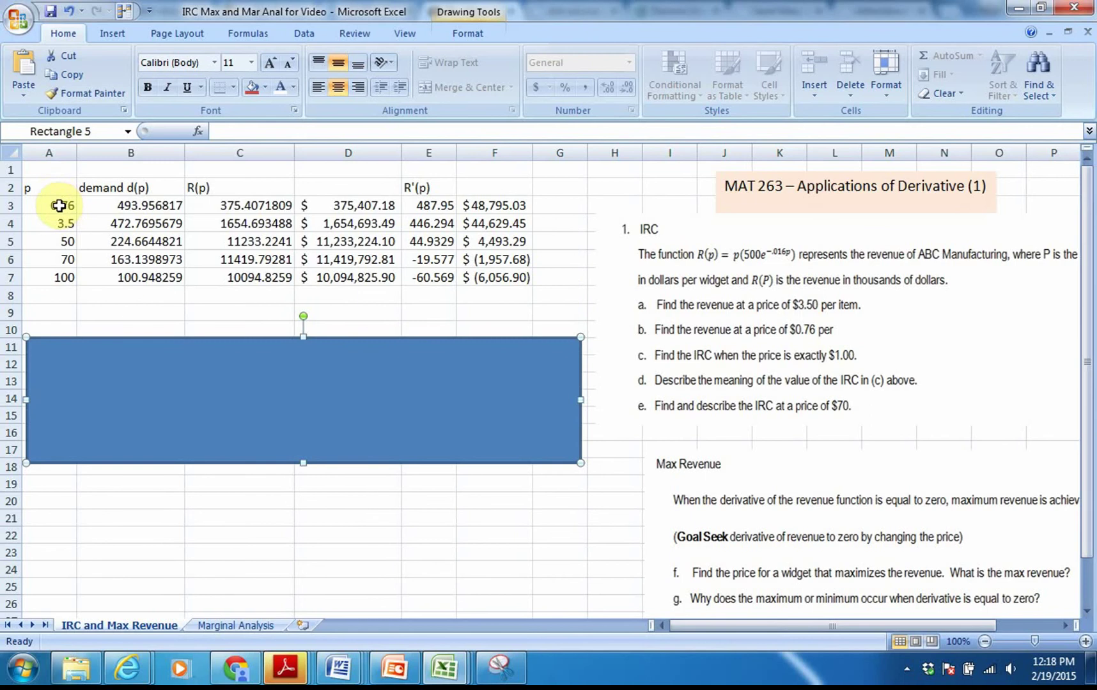
{"action": "left_click", "coordinate": [58, 206]}
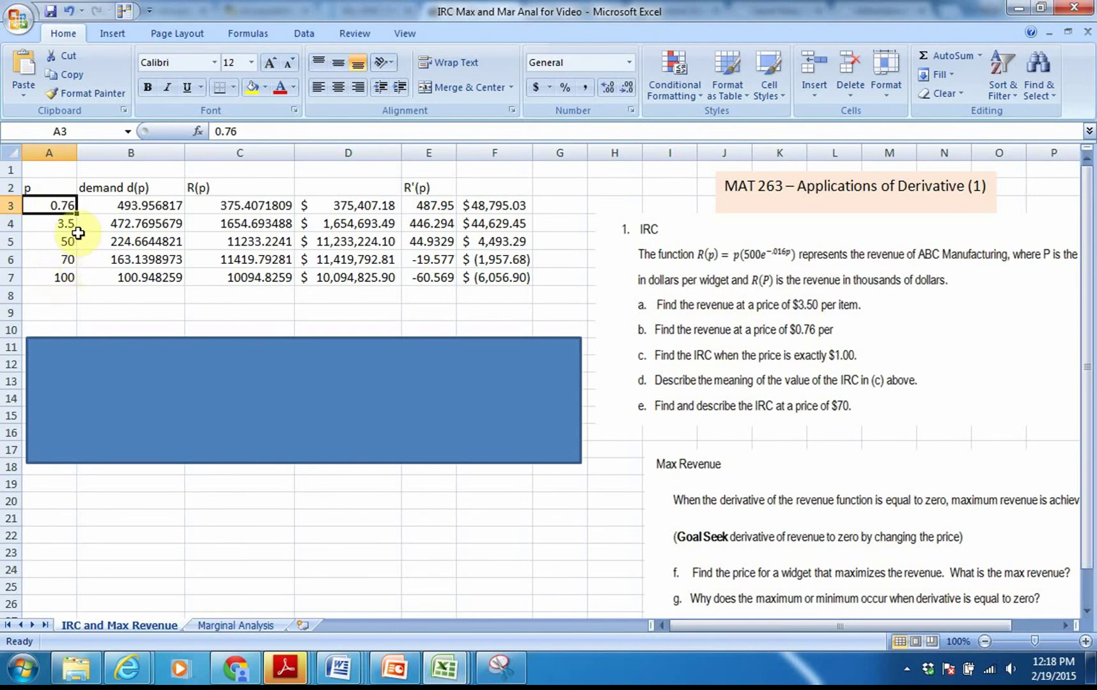
- Inspect the demand formula in B3 and the revenue formula in C3
{"action": "left_click", "coordinate": [100, 205]}
{"action": "double_click", "coordinate": [99, 206]}
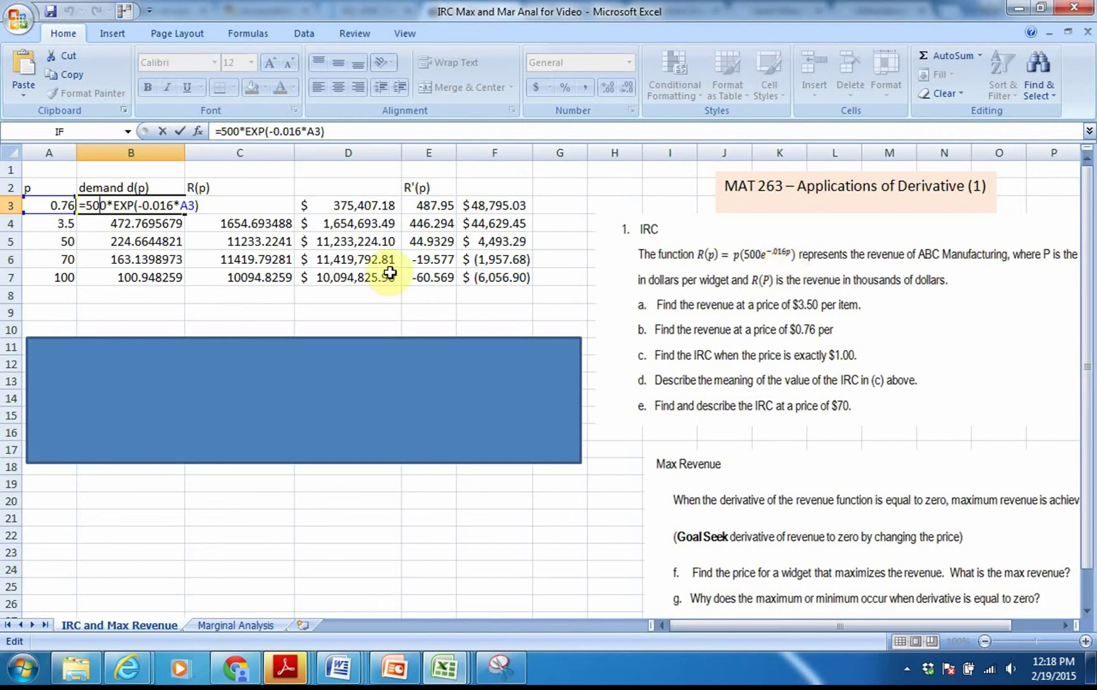
{"action": "key", "text": "Return"}
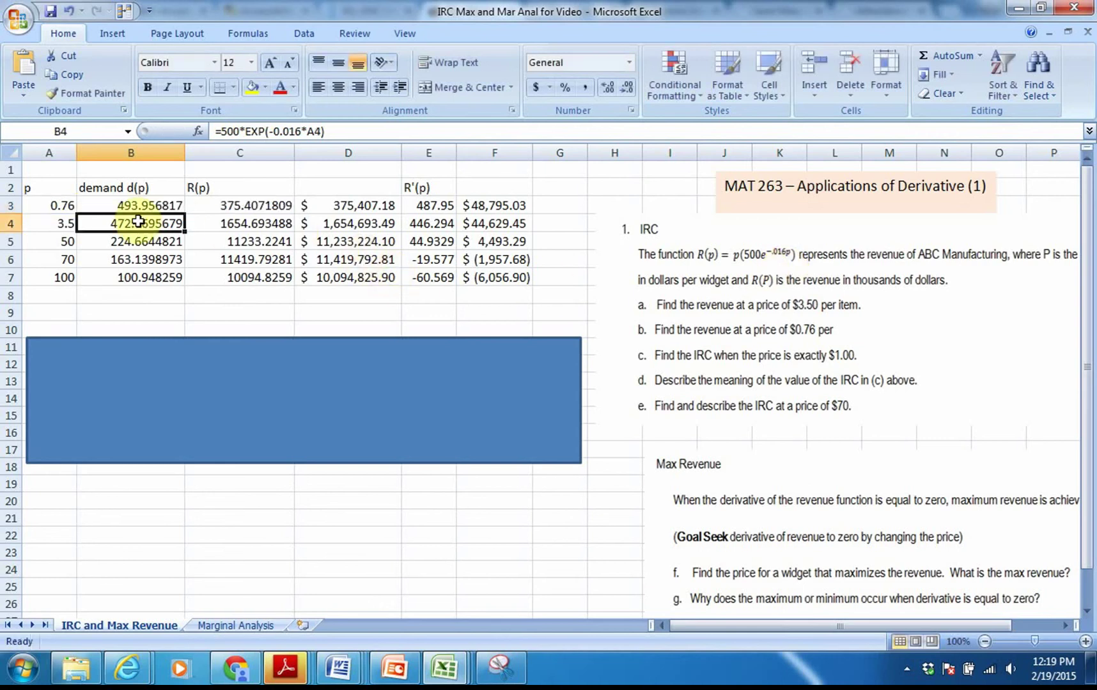
{"action": "left_click", "coordinate": [209, 203]}
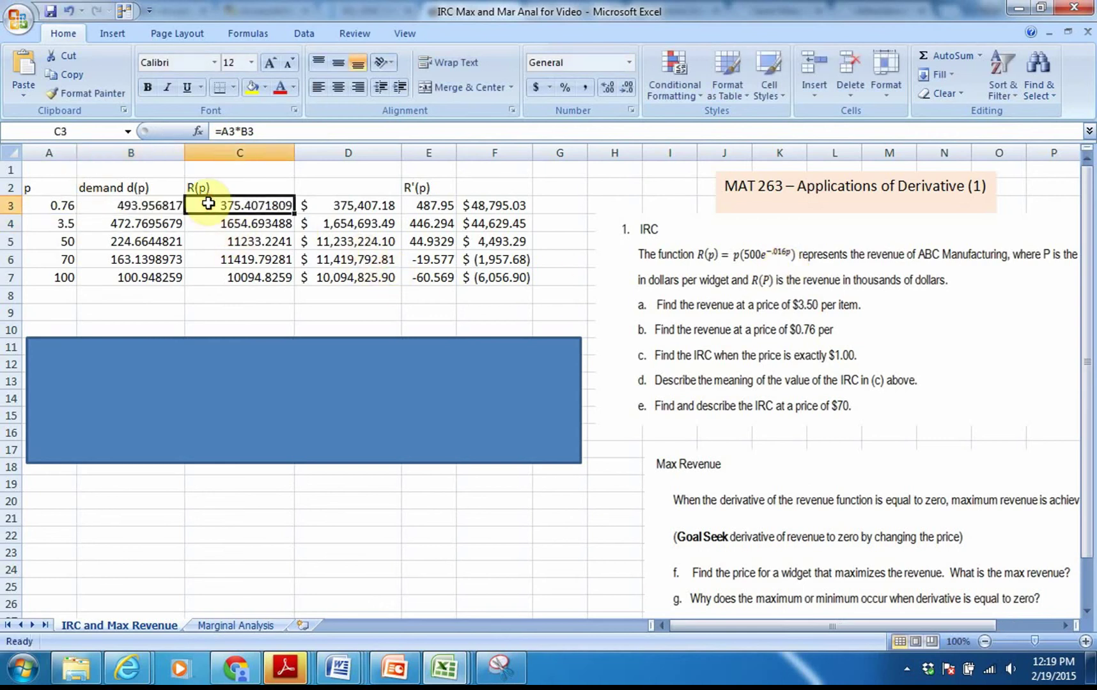
{"action": "double_click", "coordinate": [208, 204]}
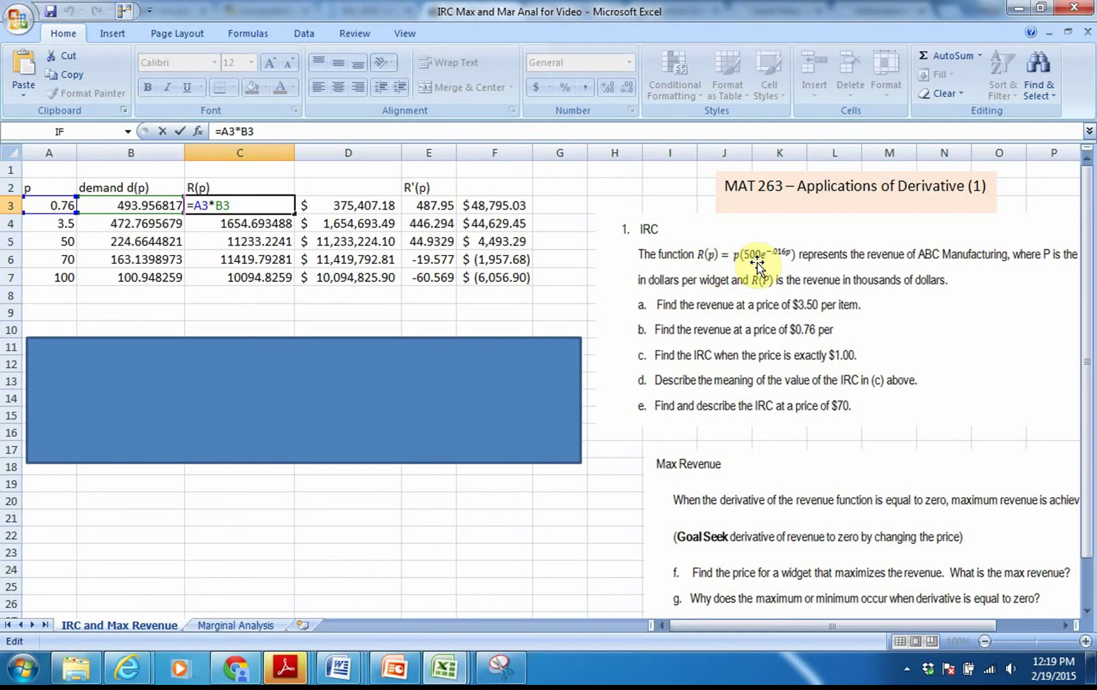
{"action": "key", "text": "Return"}
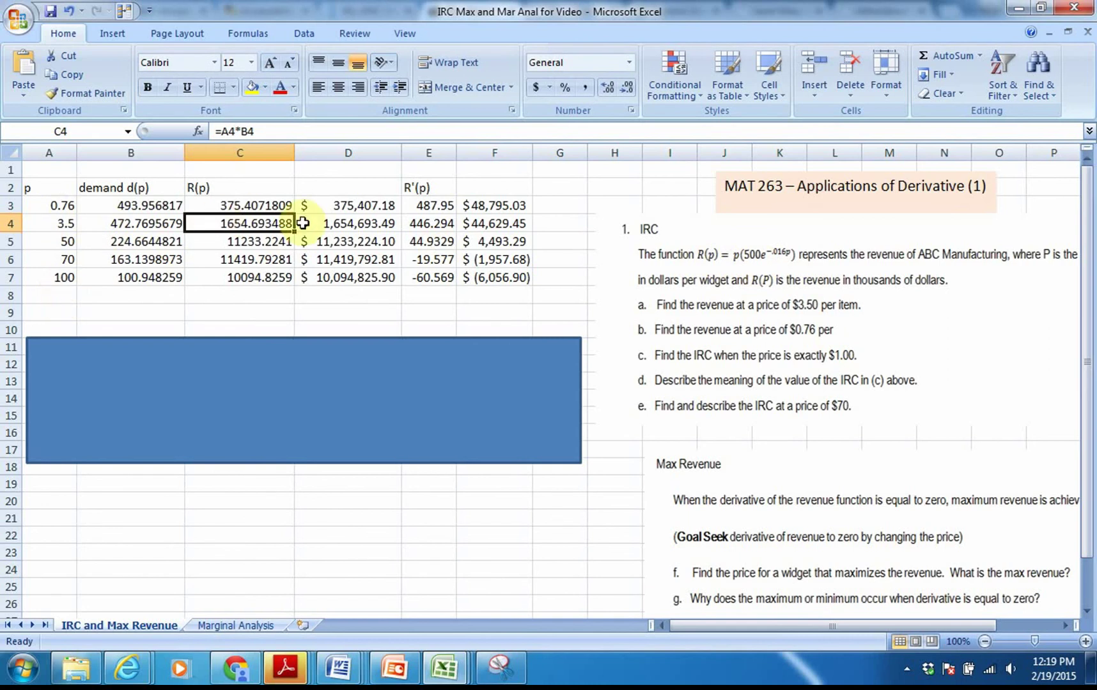
- Head D2 'Actual Dollars' and check D3's =1000*C3 conversion formula
{"action": "left_click", "coordinate": [307, 187]}
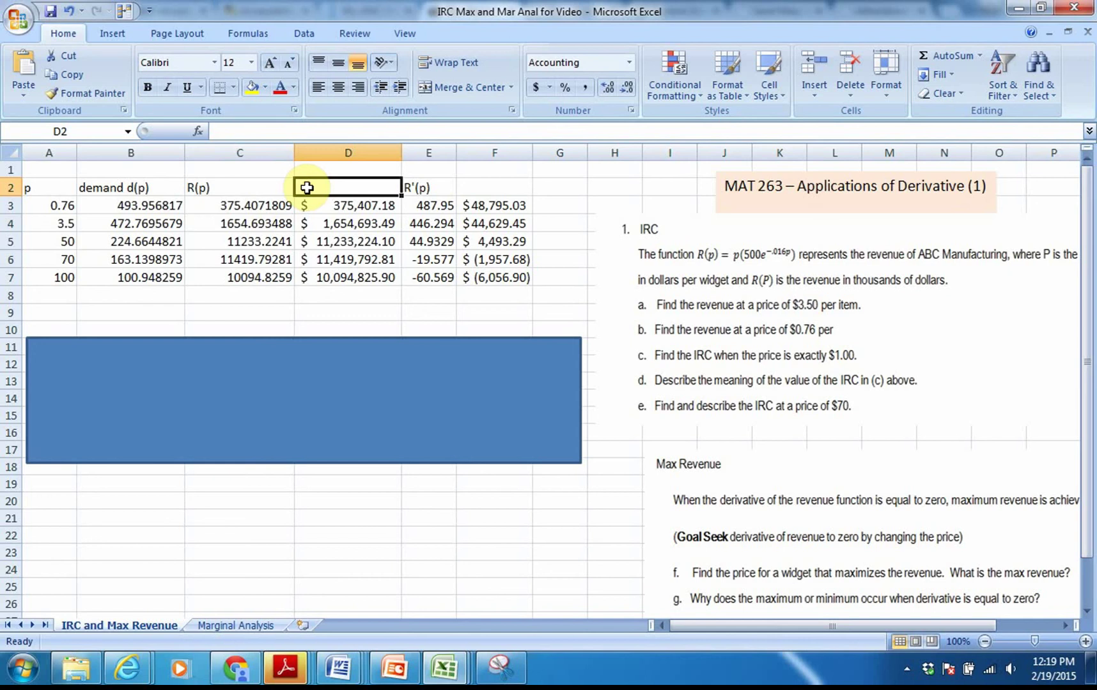
{"action": "type", "text": "Actual"}
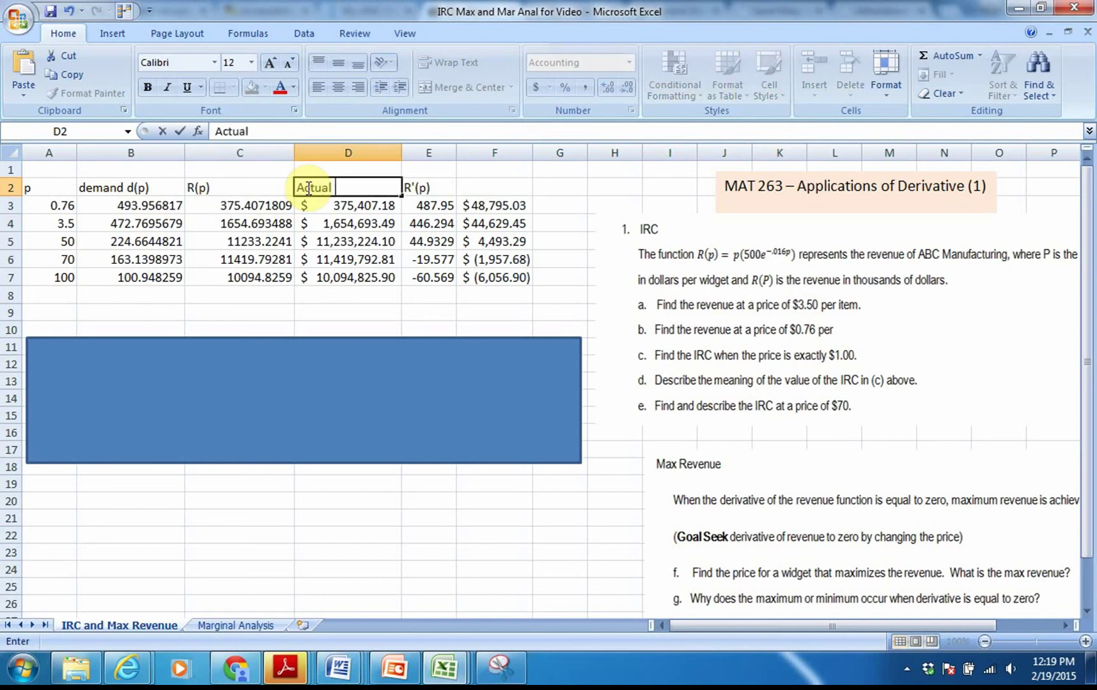
{"action": "type", "text": " Dollars"}
{"action": "key", "text": "Return"}
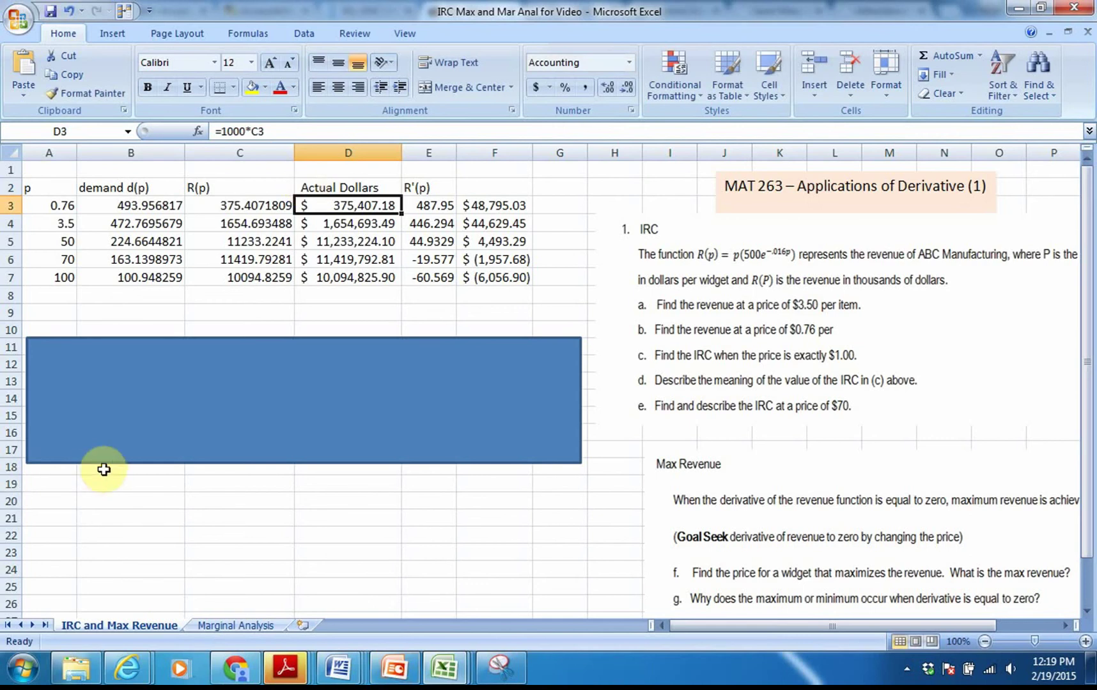
{"action": "double_click", "coordinate": [315, 207]}
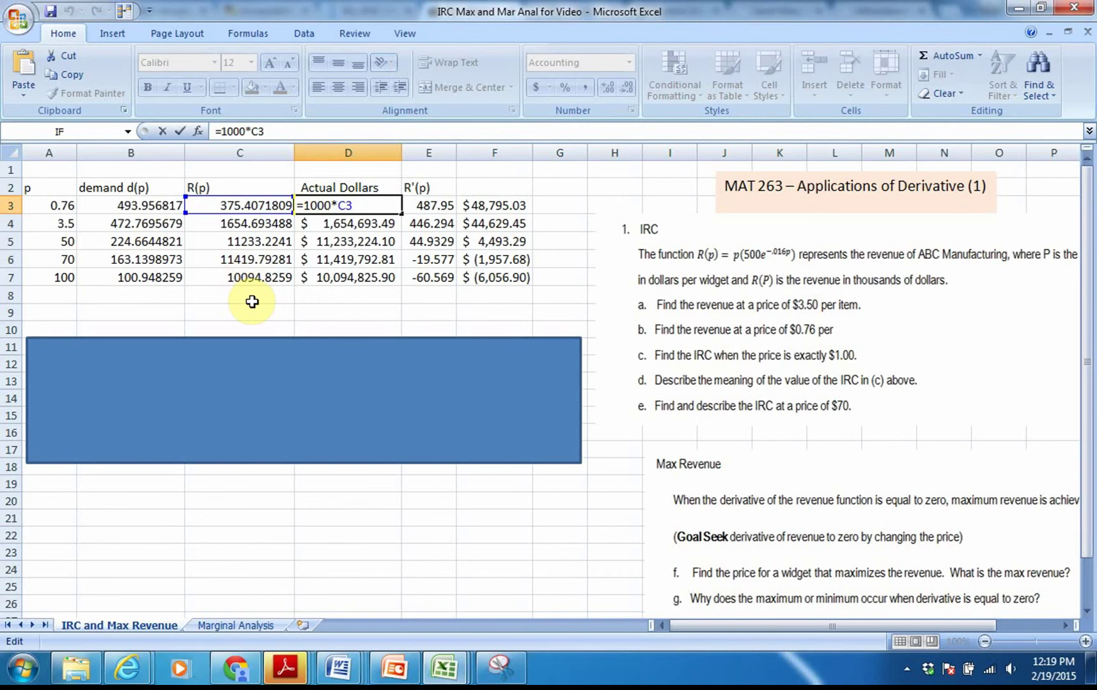
{"action": "key", "text": "Return"}
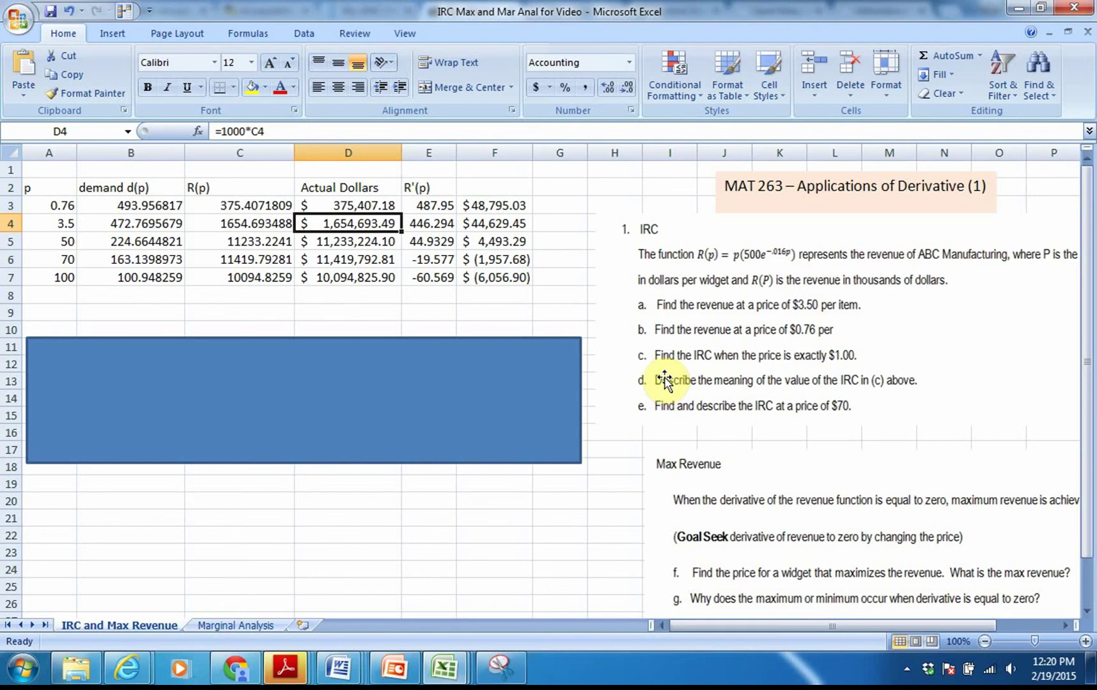
{"action": "left_click", "coordinate": [429, 153]}
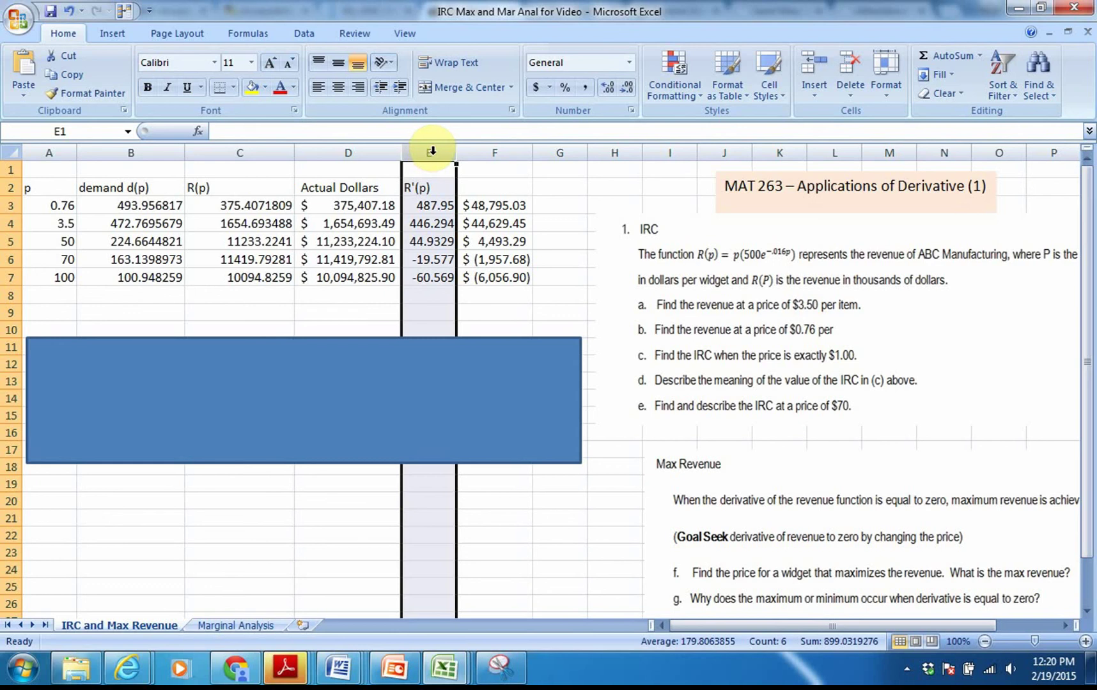
{"action": "double_click", "coordinate": [417, 205]}
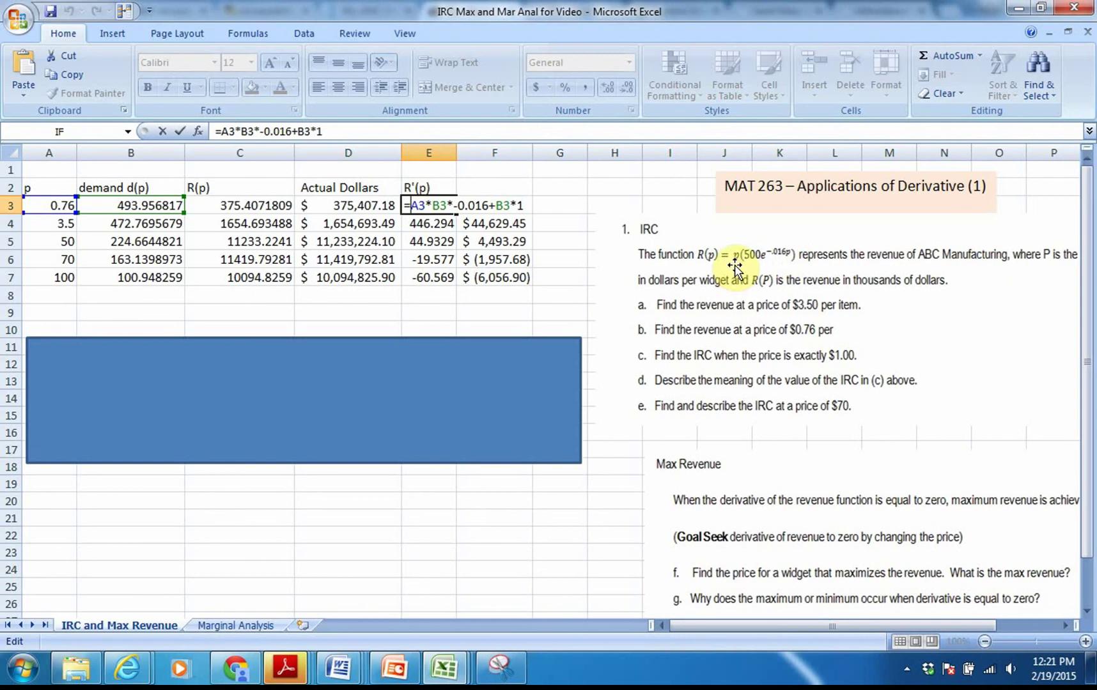
{"action": "key", "text": "Return"}
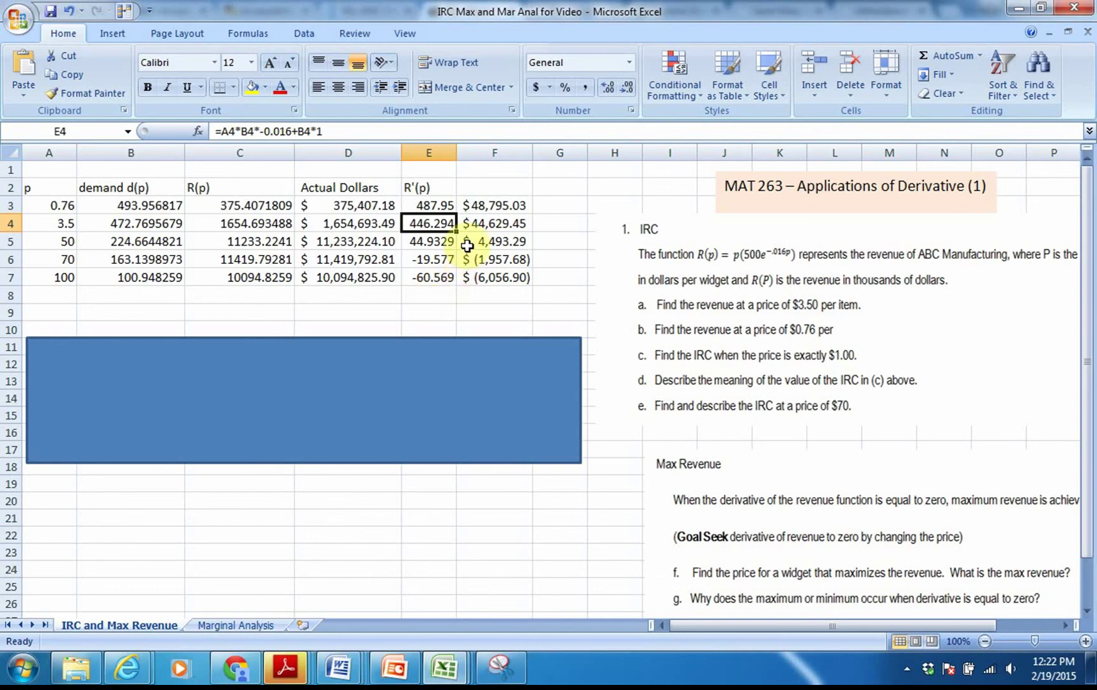
- Correct F3 to =1000*E3 and fill it down through F7
{"action": "double_click", "coordinate": [491, 204]}
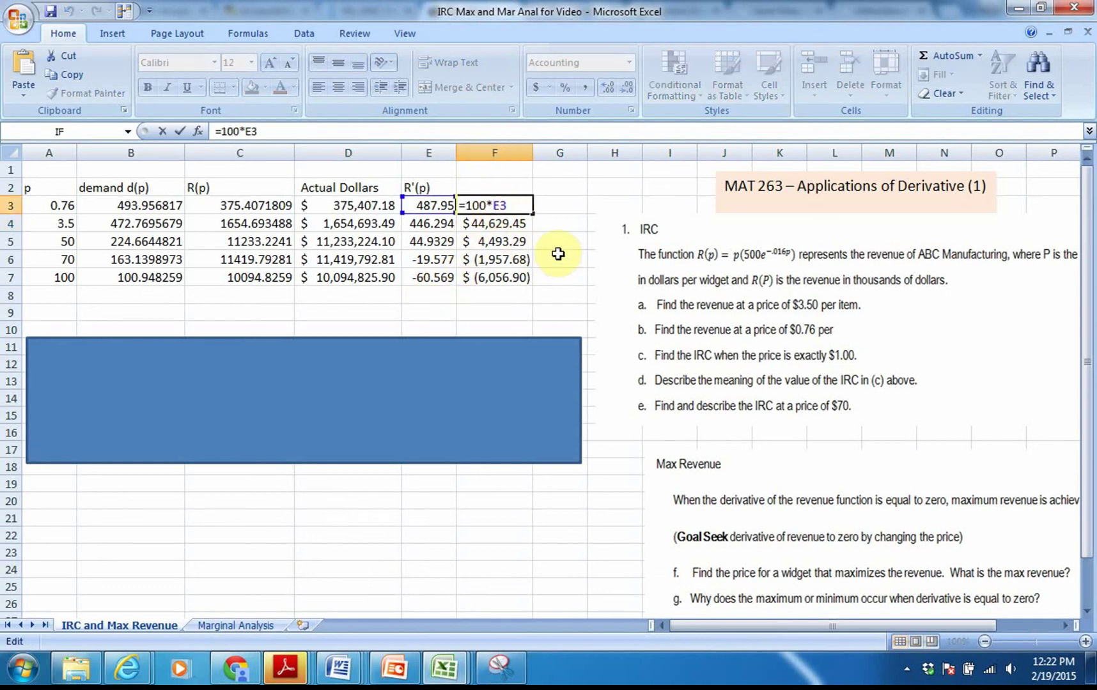
{"action": "left_click", "coordinate": [488, 205]}
{"action": "type", "text": "0"}
{"action": "key", "text": "Return"}
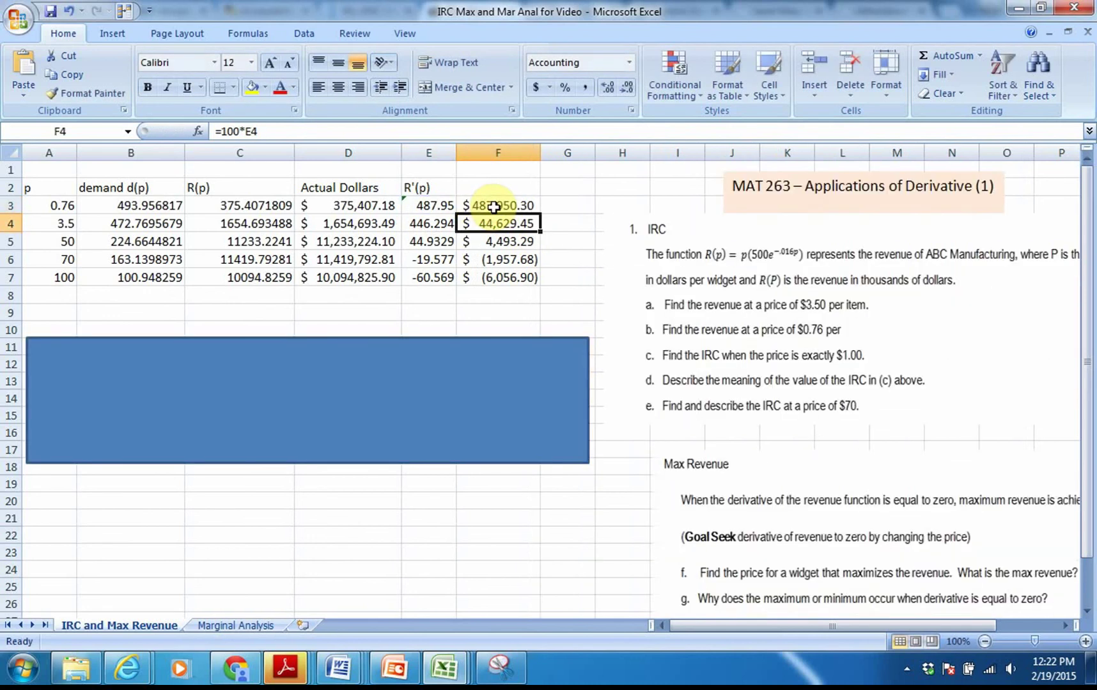
{"action": "left_click", "coordinate": [512, 211]}
{"action": "double_click", "coordinate": [540, 214]}
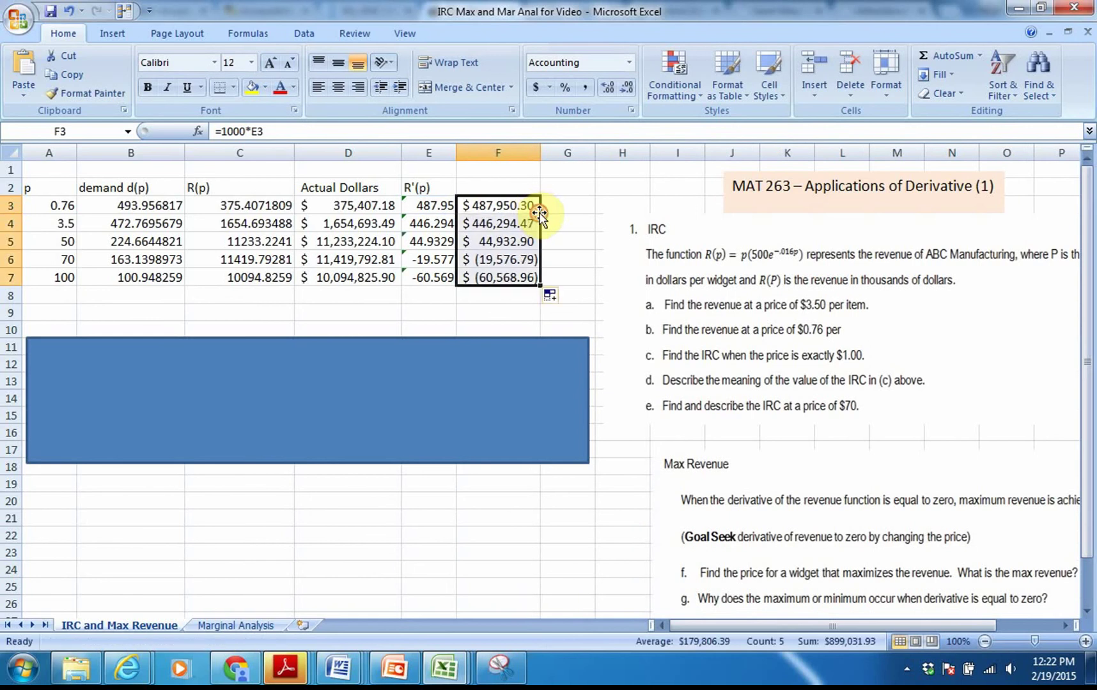
{"action": "left_click", "coordinate": [560, 255]}
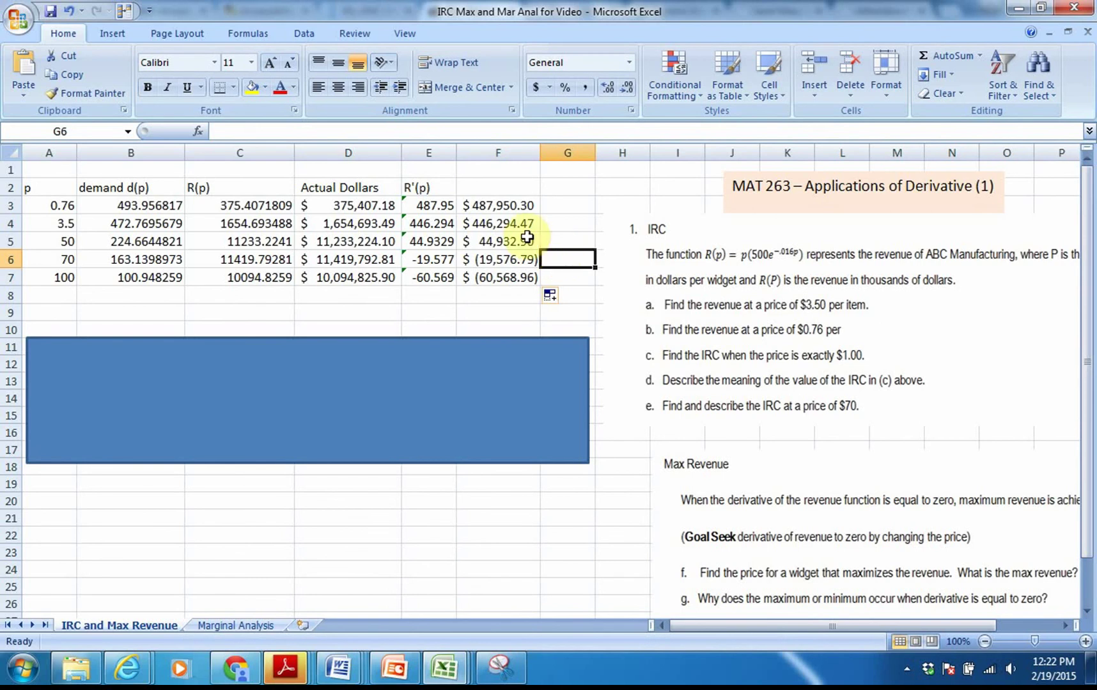
{"action": "double_click", "coordinate": [420, 212]}
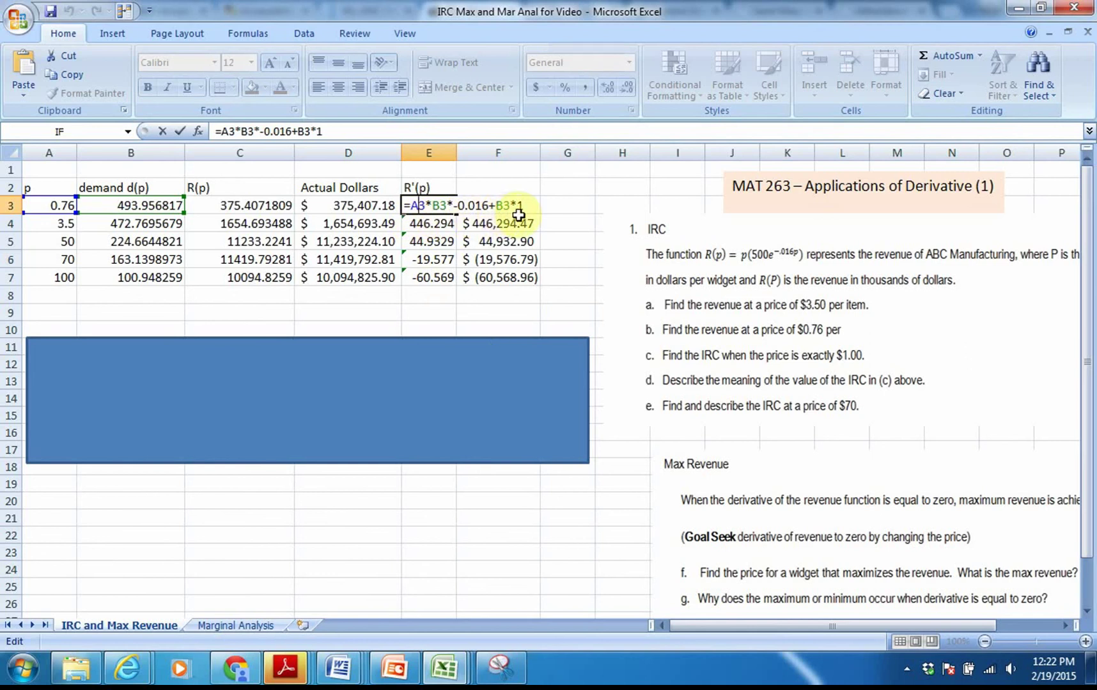
{"action": "key", "text": "Return"}
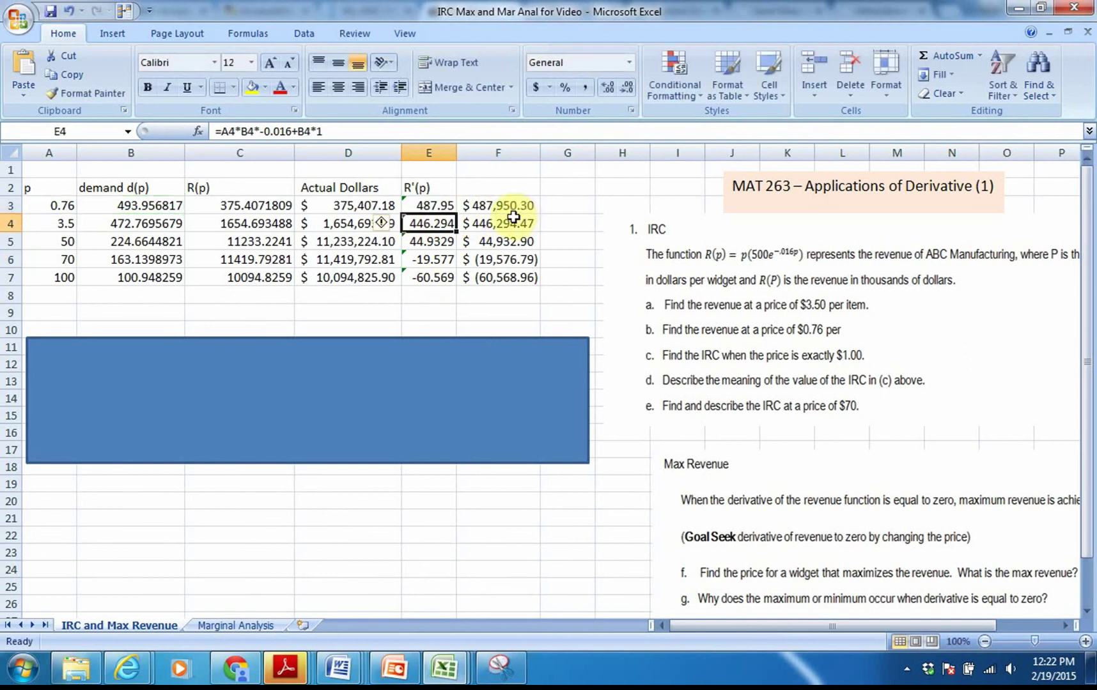
{"action": "left_click_drag", "start_coordinate": [466, 155], "coordinate": [473, 156]}
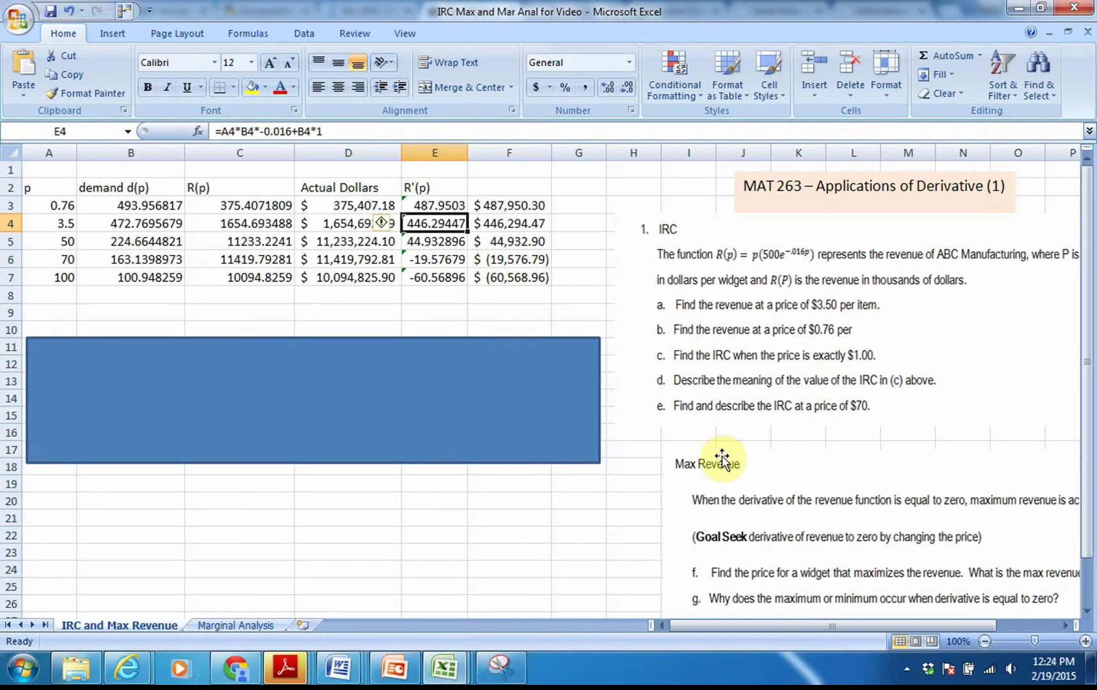
- Move the notes picture up and left to reveal the Max Revenue questions, then select E7
{"action": "mouse_move", "coordinate": [717, 455]}
{"action": "left_mouse_down"}
{"action": "mouse_move", "coordinate": [680, 441]}
{"action": "mouse_move", "coordinate": [677, 424]}
{"action": "left_mouse_up"}
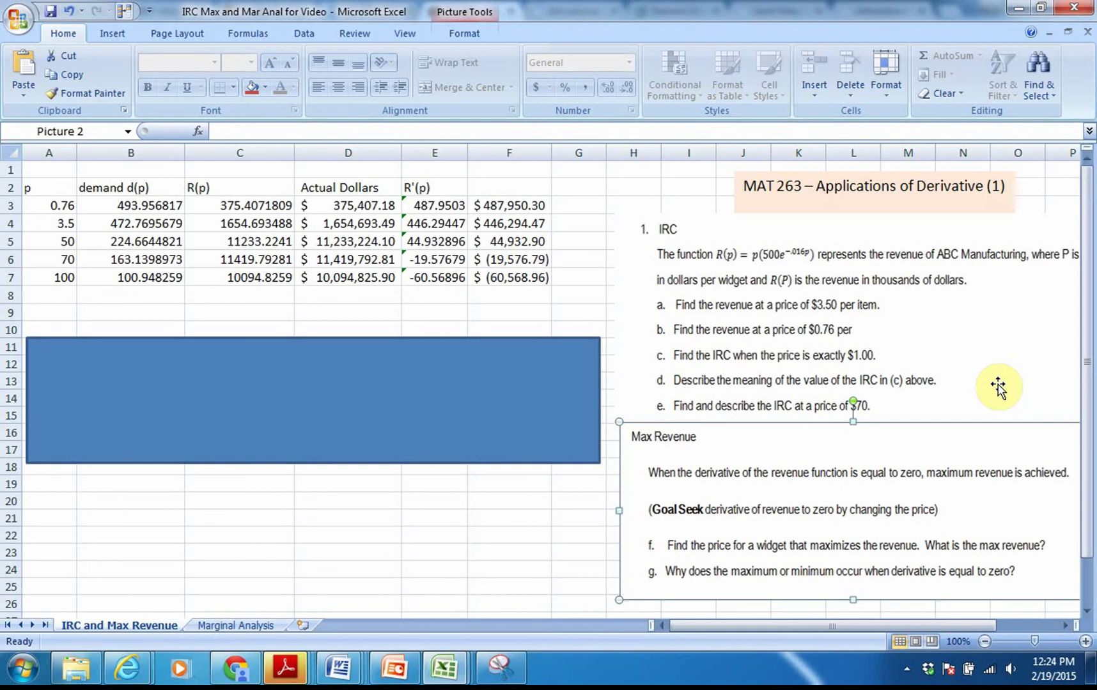
{"action": "left_click", "coordinate": [442, 281]}
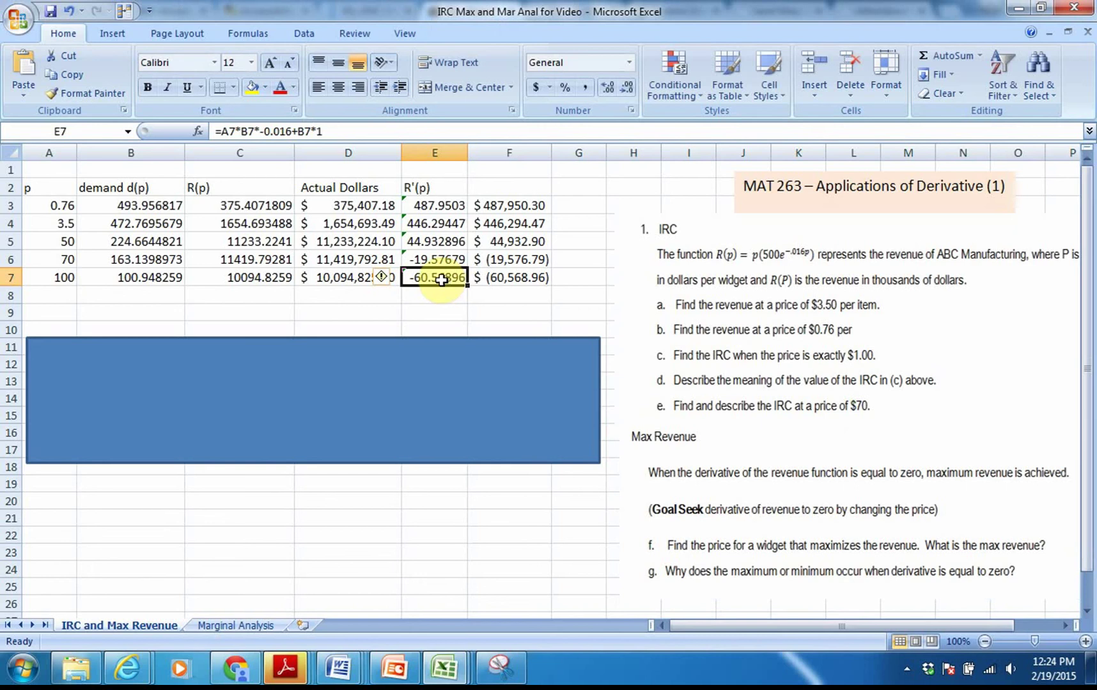
- Run Goal Seek to set E7 to 0 by changing the price in A7
{"action": "left_click", "coordinate": [298, 32]}
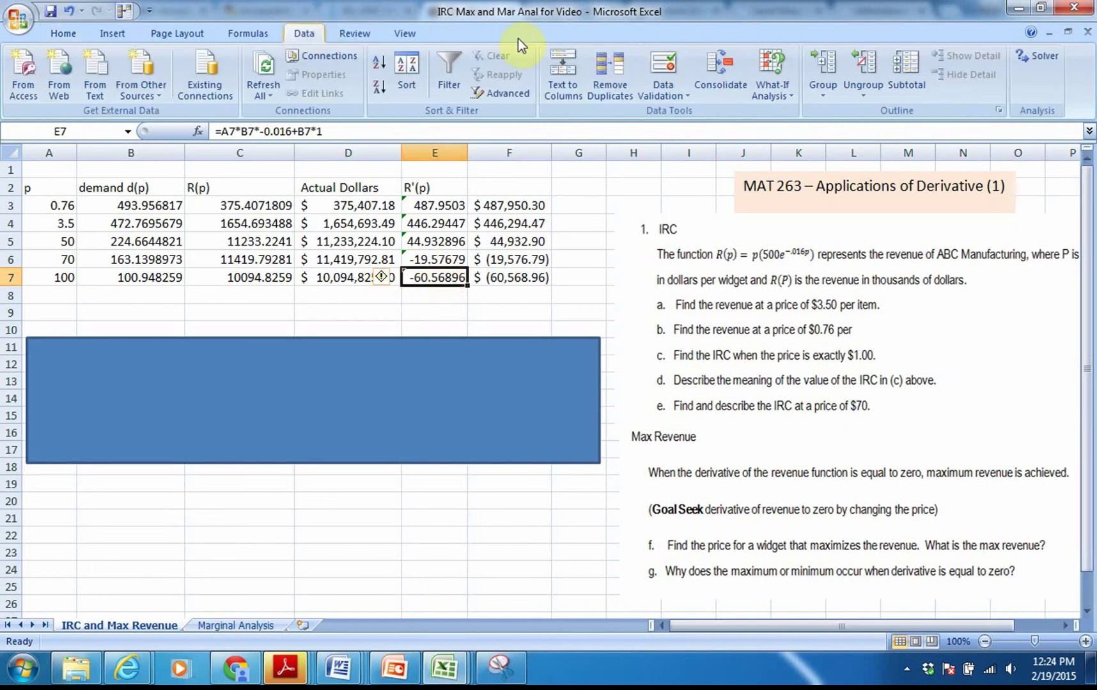
{"action": "left_click", "coordinate": [770, 84]}
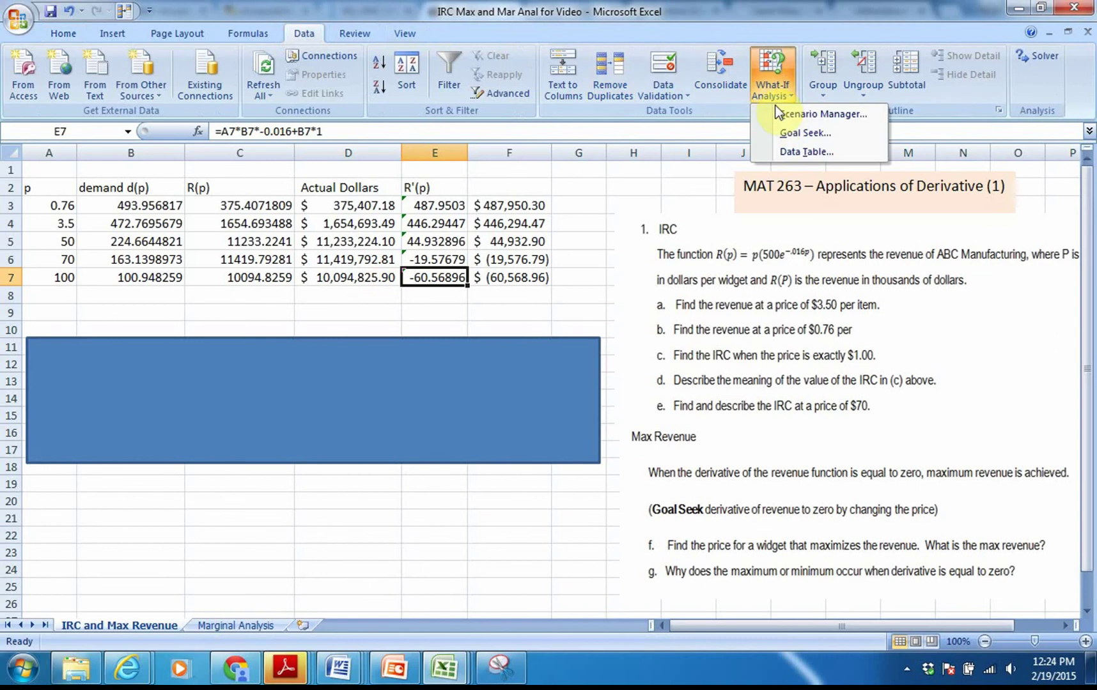
{"action": "left_click", "coordinate": [788, 132]}
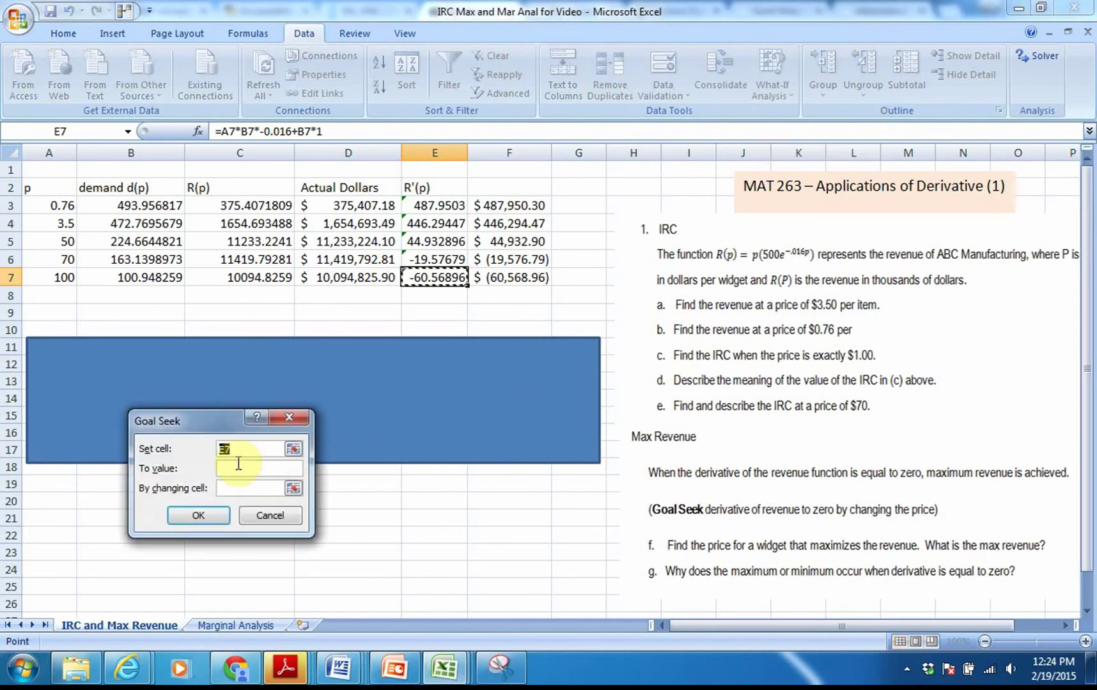
{"action": "left_click", "coordinate": [233, 472]}
{"action": "type", "text": "0"}
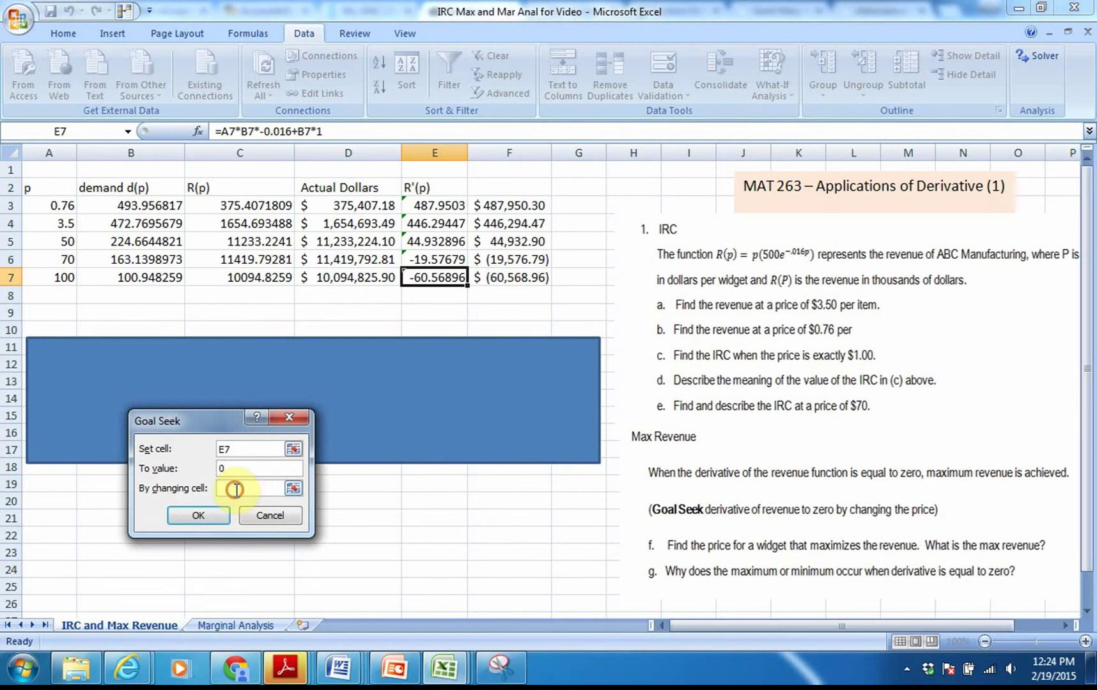
{"action": "left_click", "coordinate": [227, 489]}
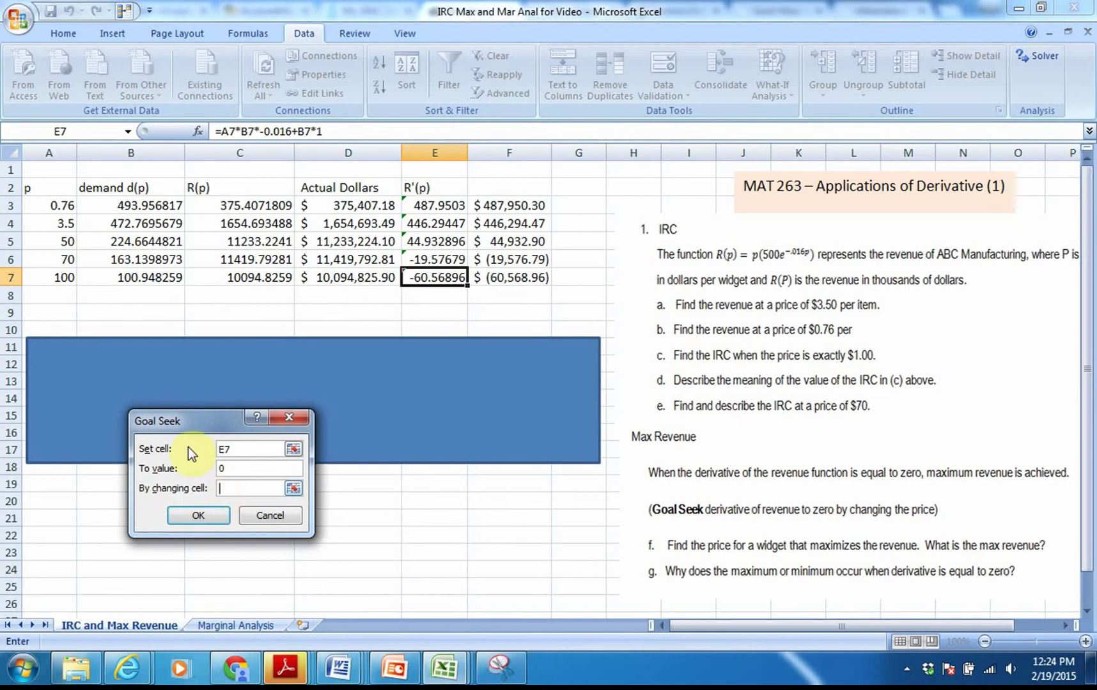
{"action": "left_click", "coordinate": [44, 276]}
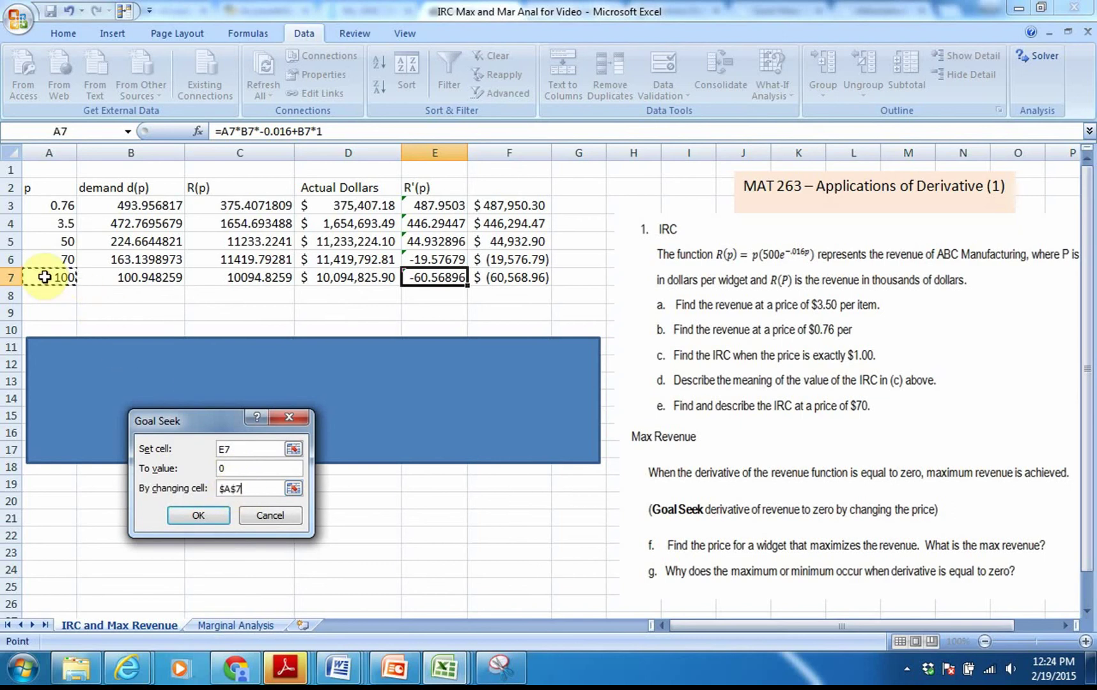
{"action": "left_click", "coordinate": [200, 513]}
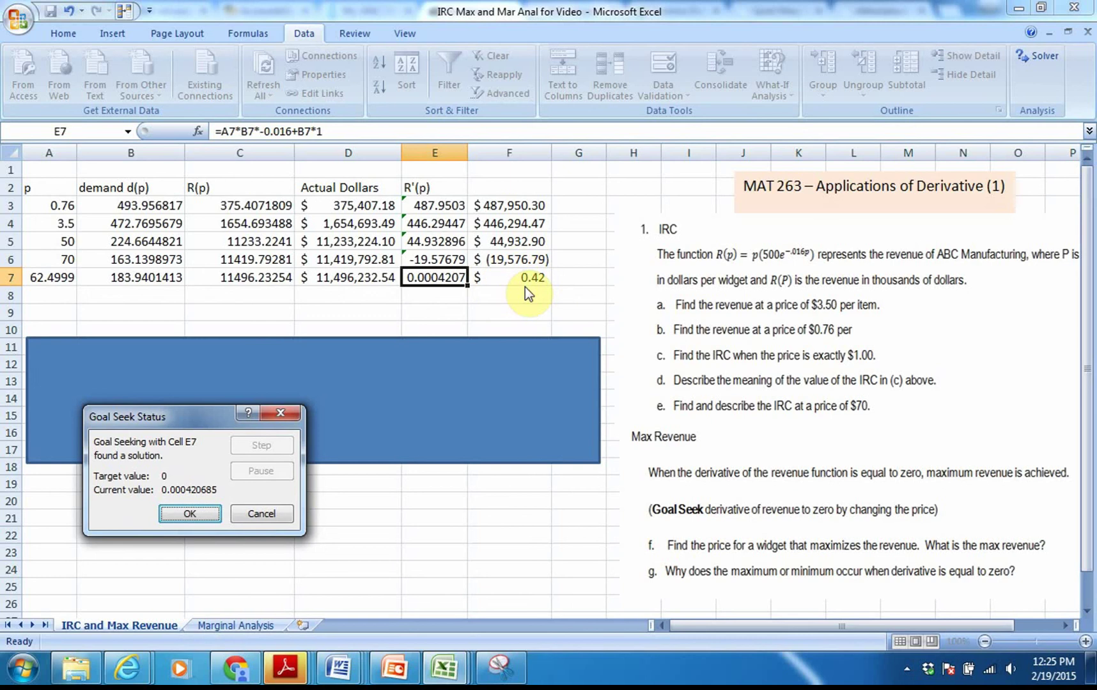
- Keep the Goal Seek result and select the solved price 62.4999 in A7
{"action": "left_click", "coordinate": [176, 517]}
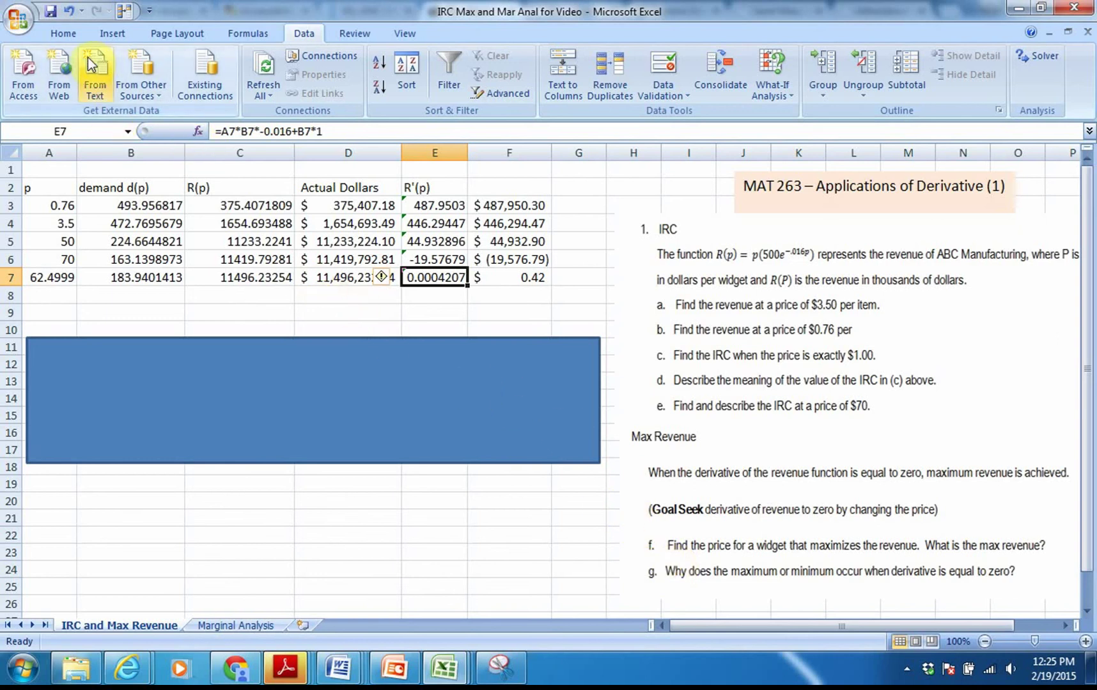
{"action": "left_click", "coordinate": [50, 26]}
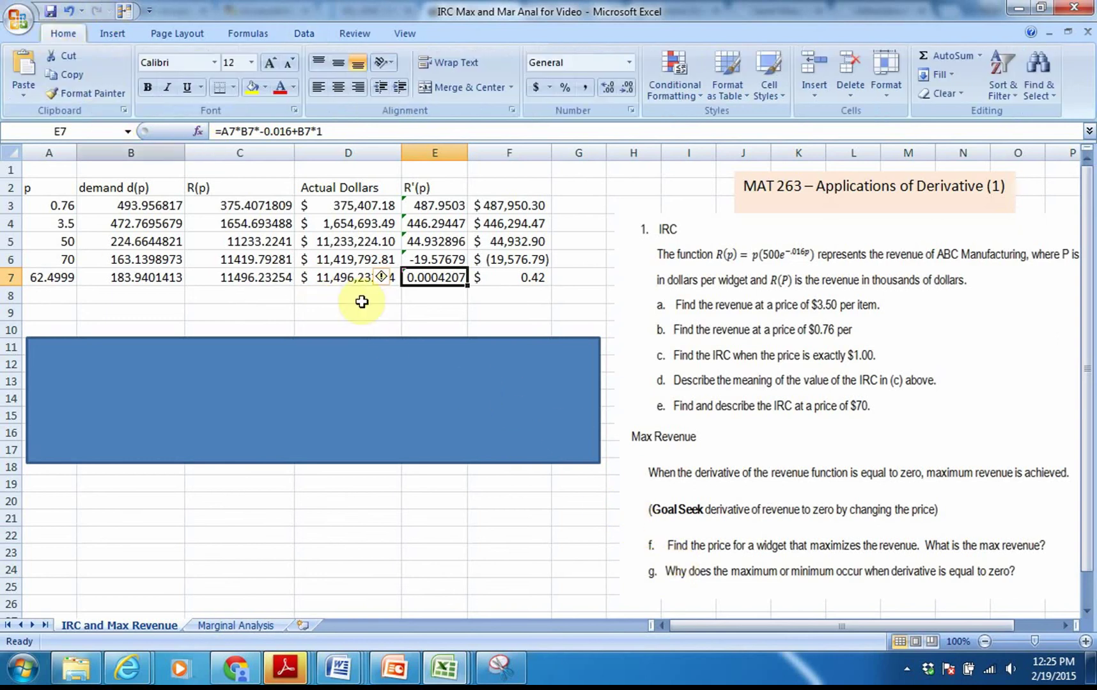
{"action": "left_click", "coordinate": [53, 277]}
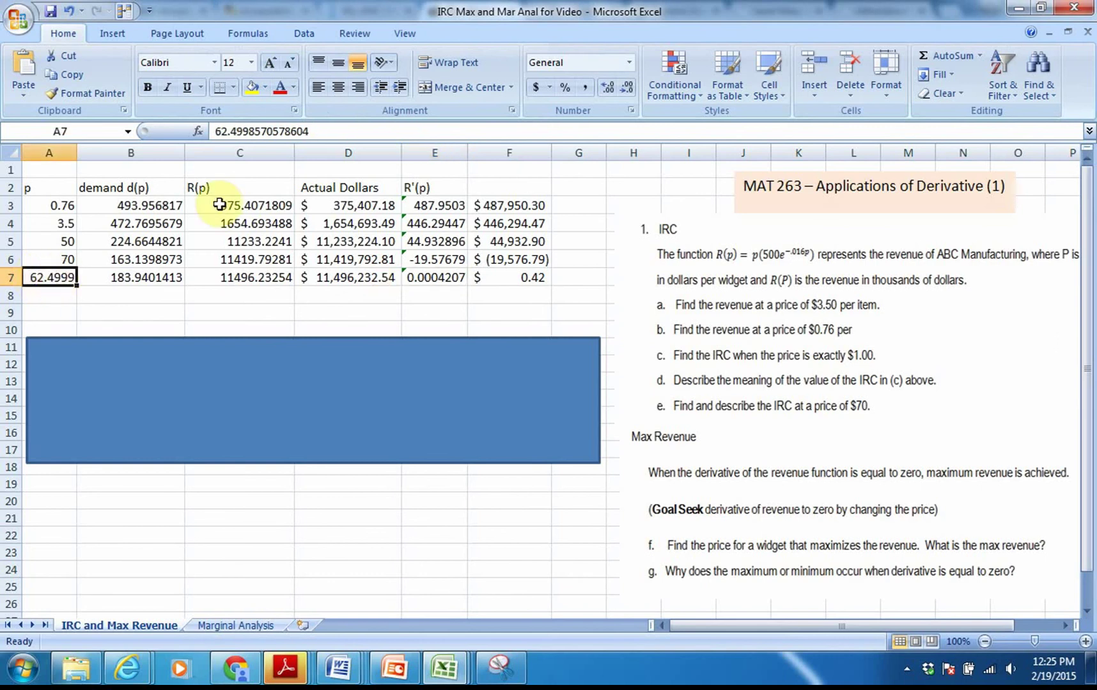
- Fill the price in A7 and the revenue $11,496,232.54 in D7 yellow
{"action": "left_click", "coordinate": [249, 87]}
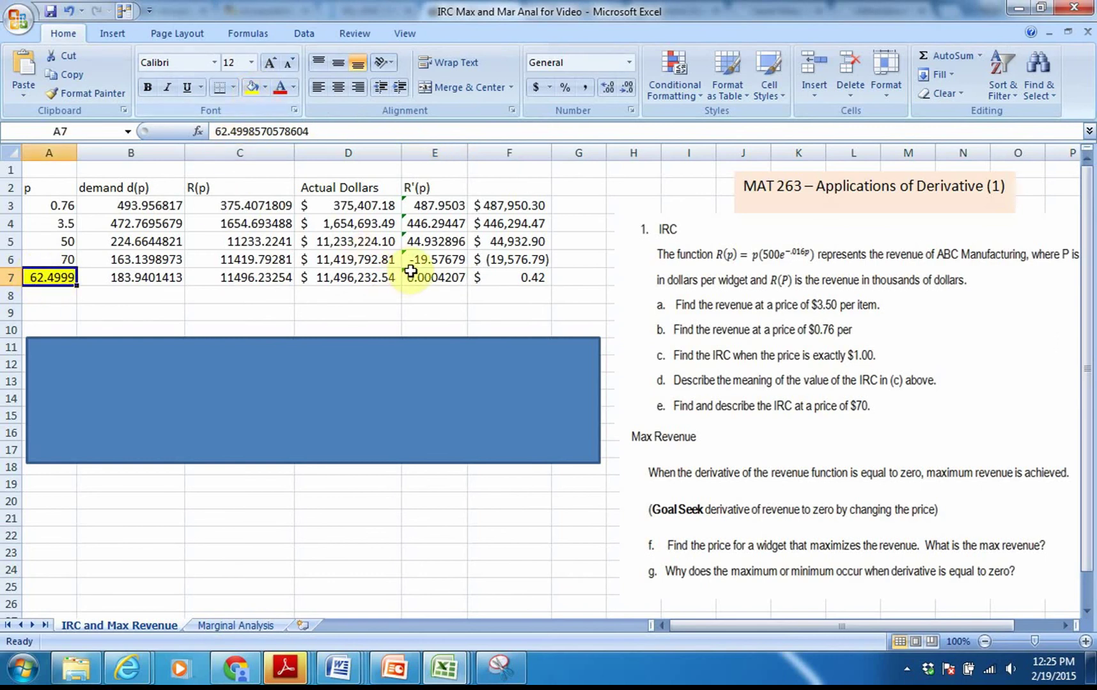
{"action": "left_click", "coordinate": [362, 278]}
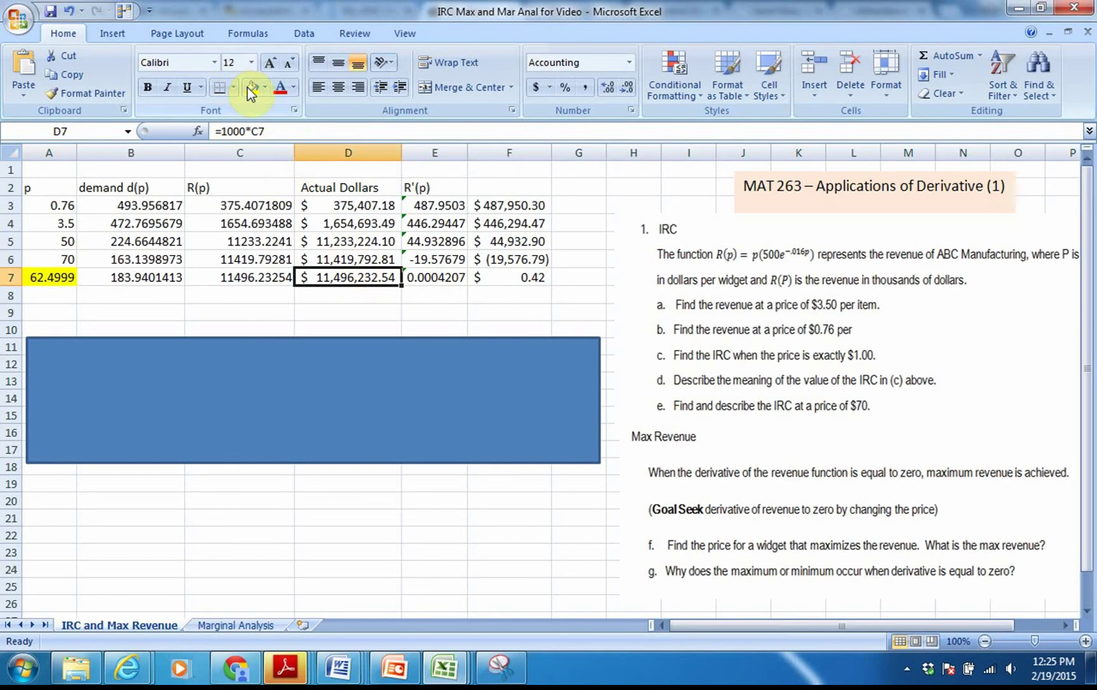
{"action": "left_click", "coordinate": [248, 88]}
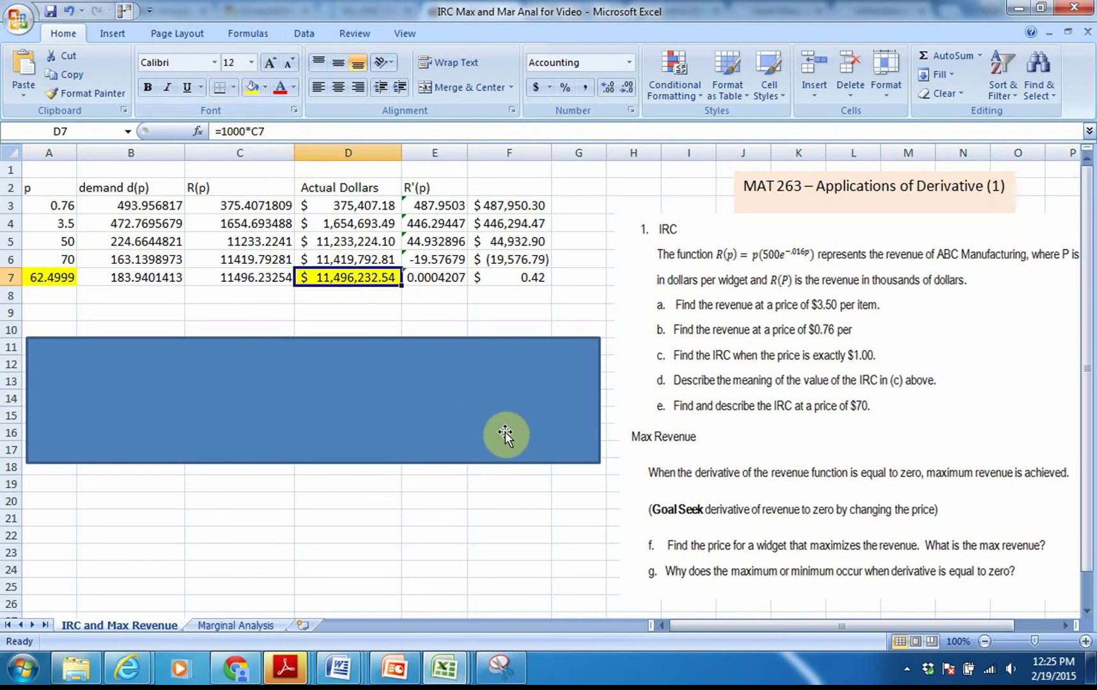